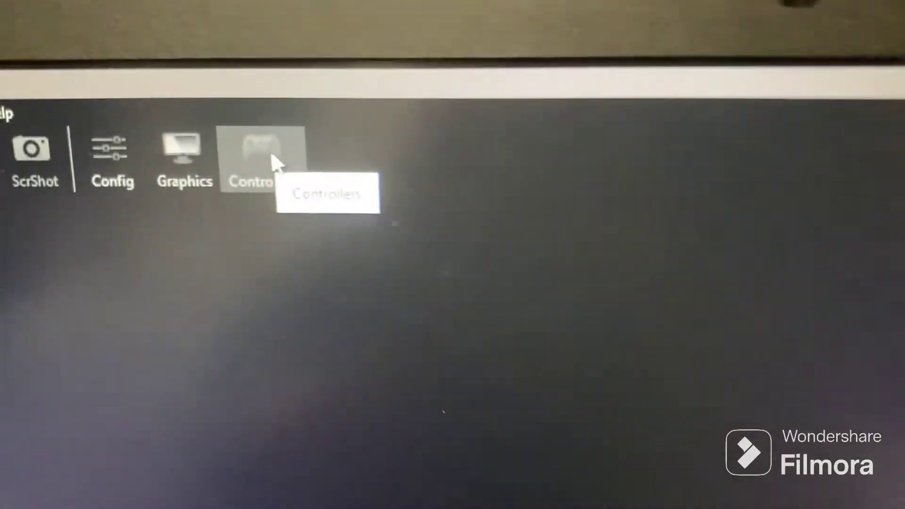
Keep Wii Remote 1 as an Emulated Wii Remote in Controllers and open its configuration
click(302, 53)
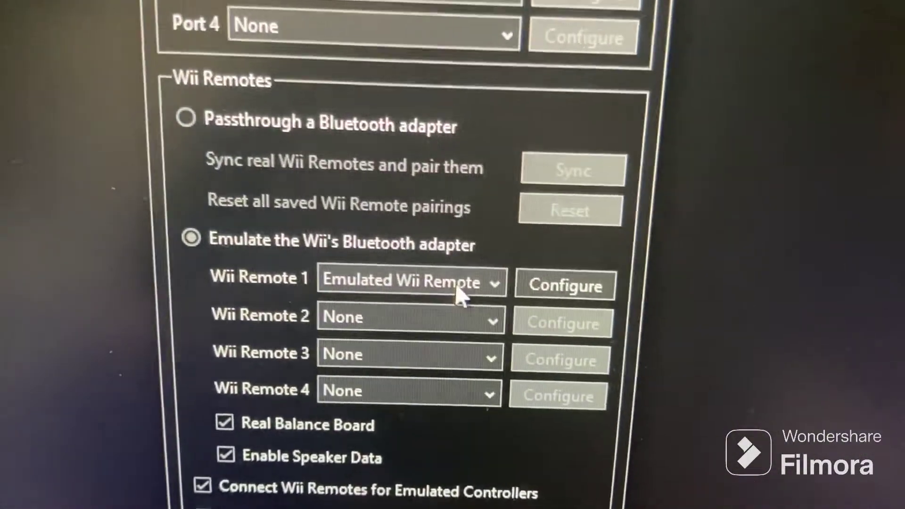
click(467, 267)
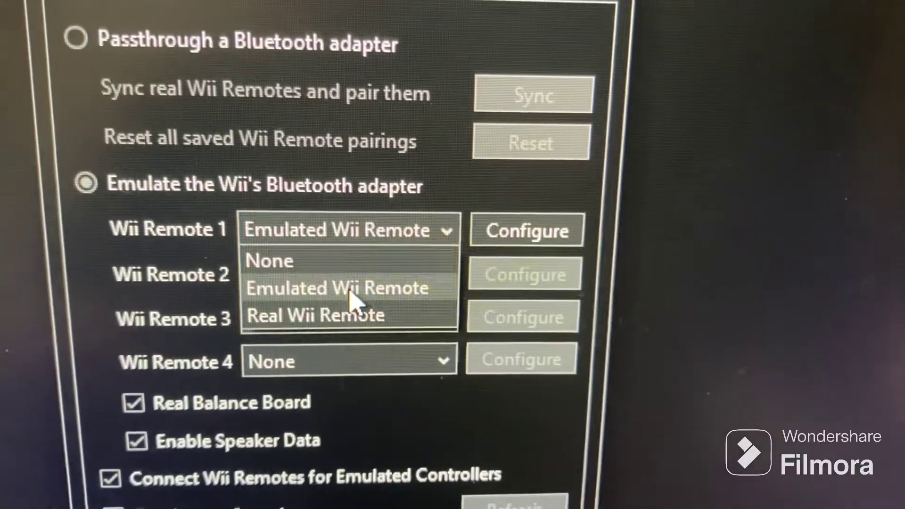
click(353, 293)
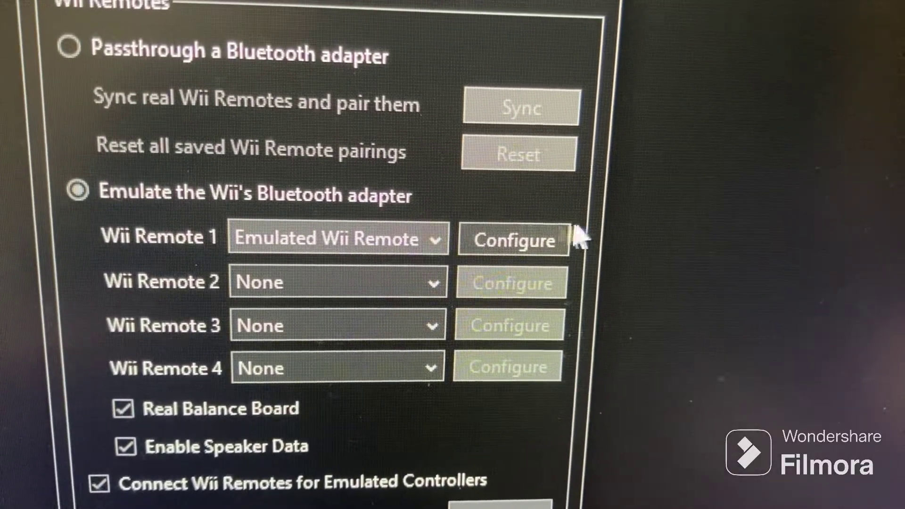
click(539, 249)
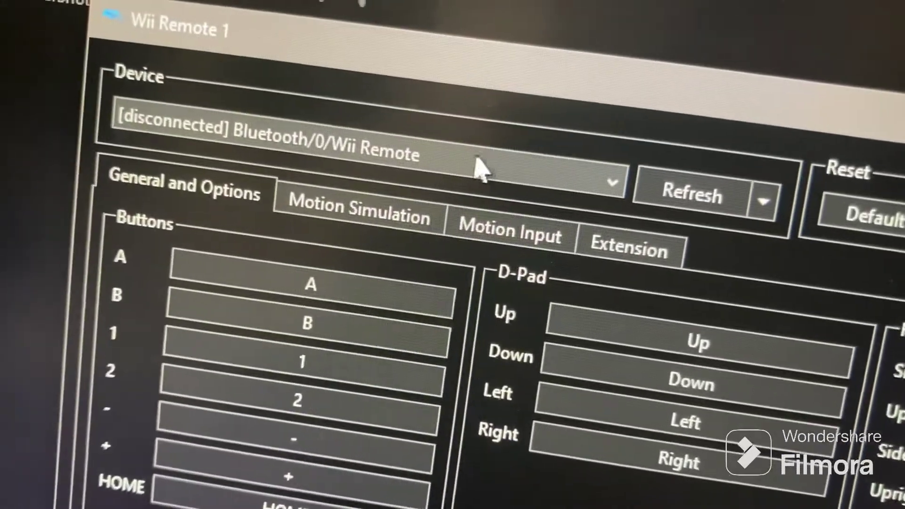
click(423, 177)
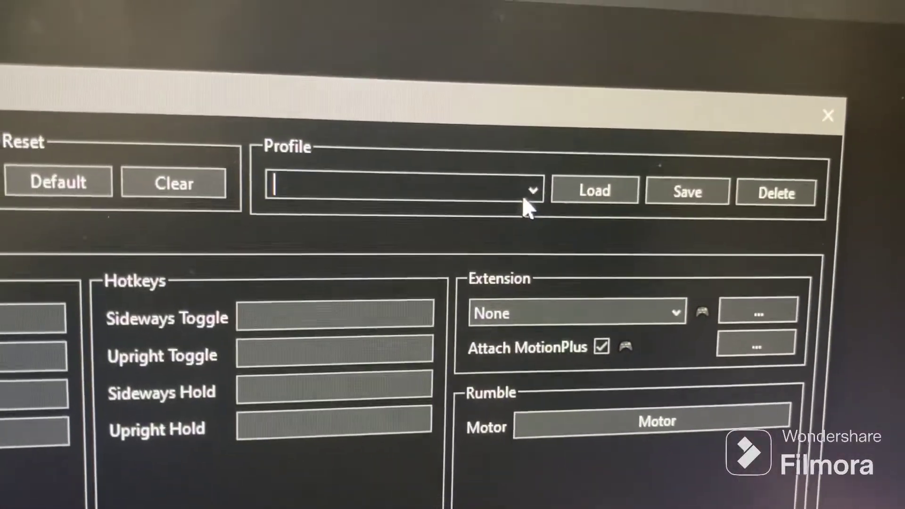
Show the list of available controller profiles for Wii Remote 1
click(529, 190)
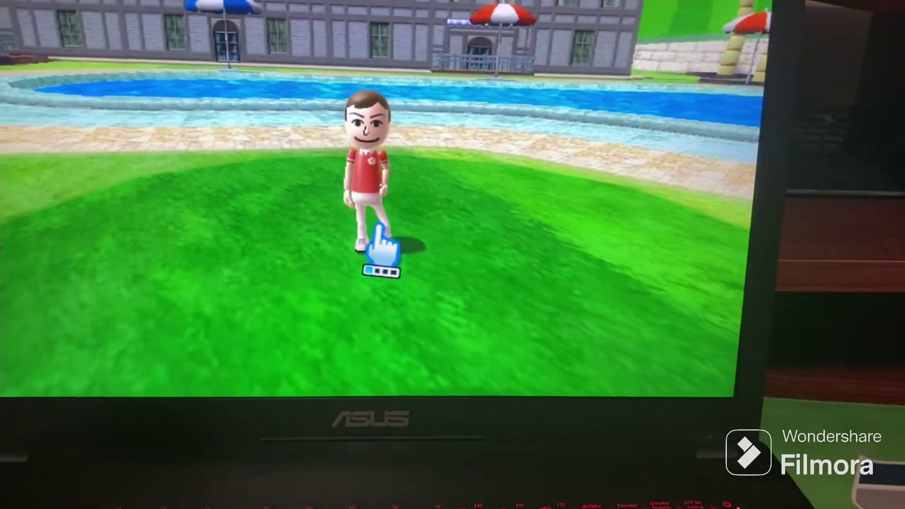
Advance to the sports menu, then go back to the Wii Sports Resort title screen
click(379, 227)
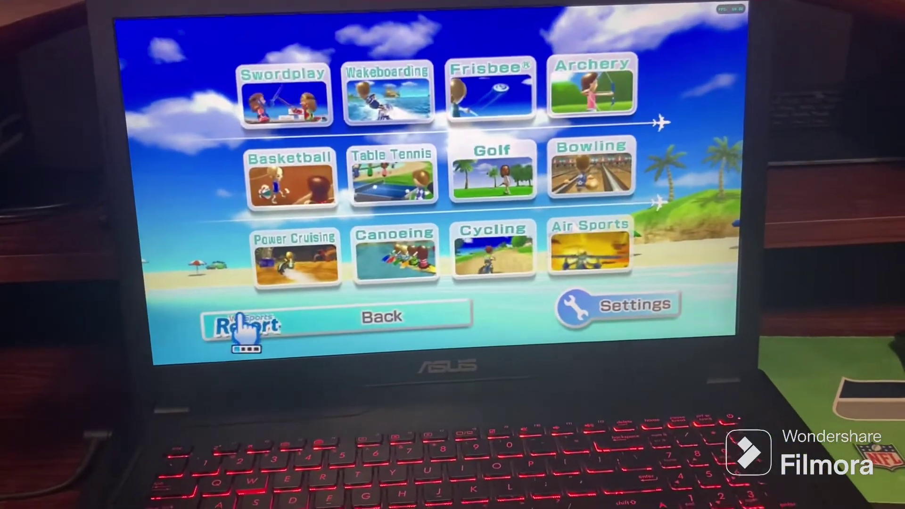
click(244, 326)
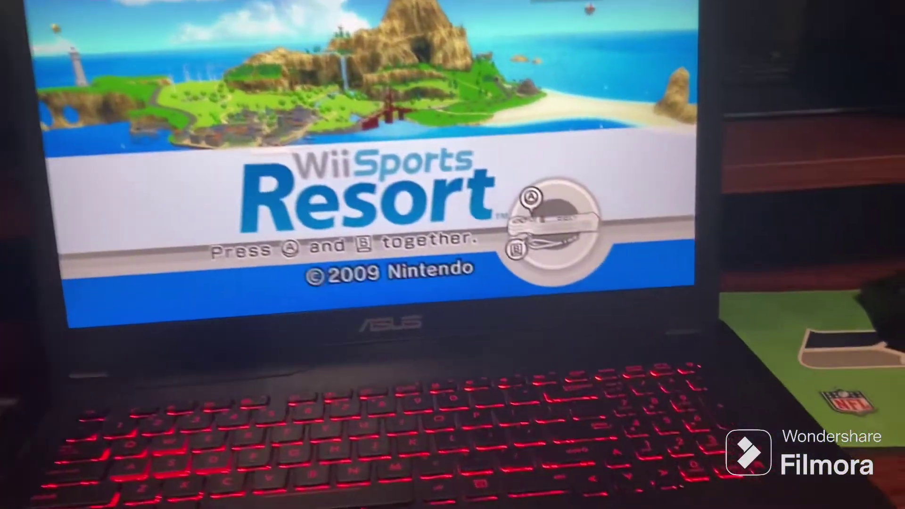